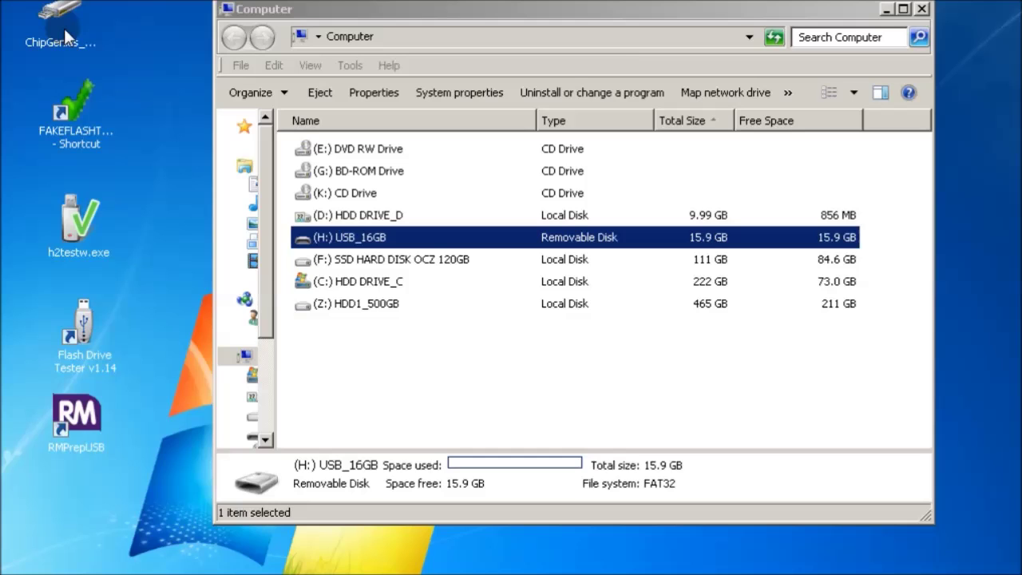
Open ChipGenius and examine the H: USB device's serial number, controller vendor and flash ID total capacity, and close the program.
double_click(64, 28)
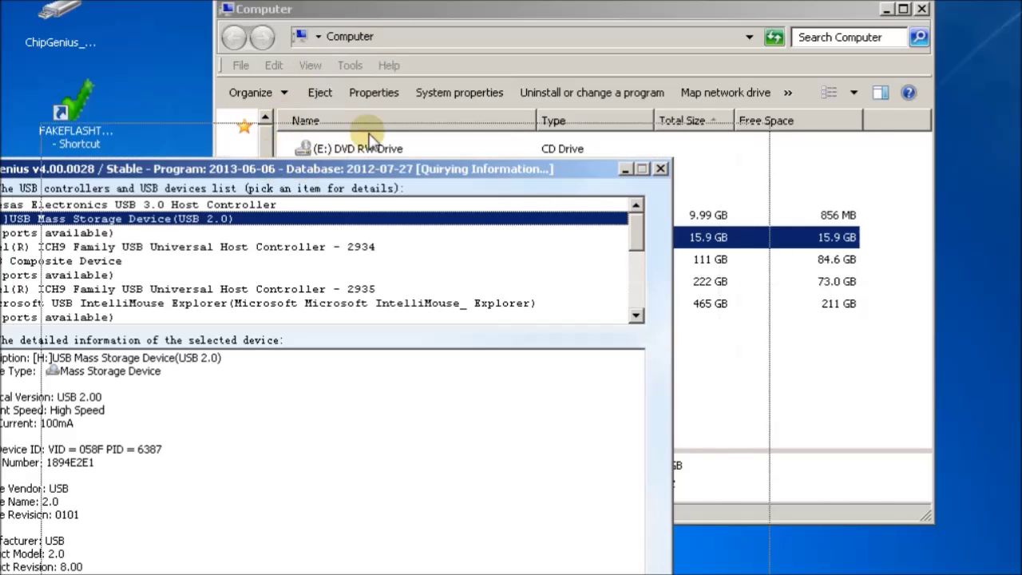
left_click_drag(447, 15, 506, 4)
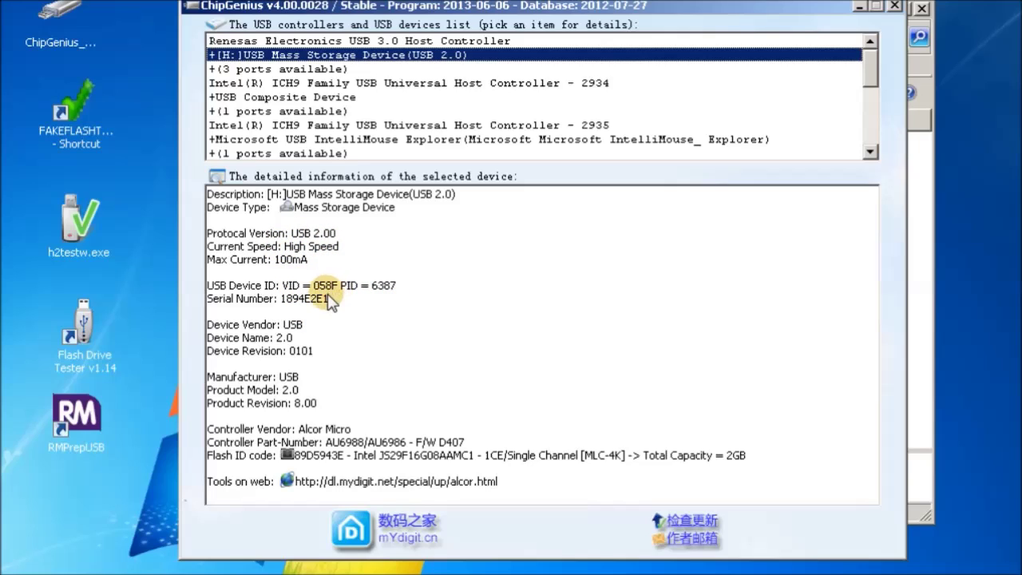
left_click_drag(331, 299, 289, 303)
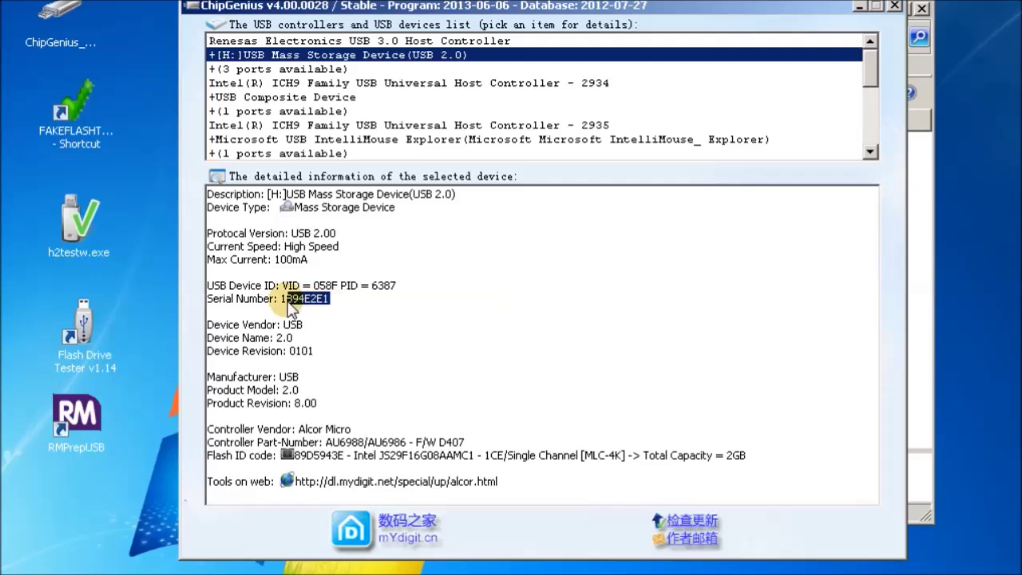
left_click(336, 310)
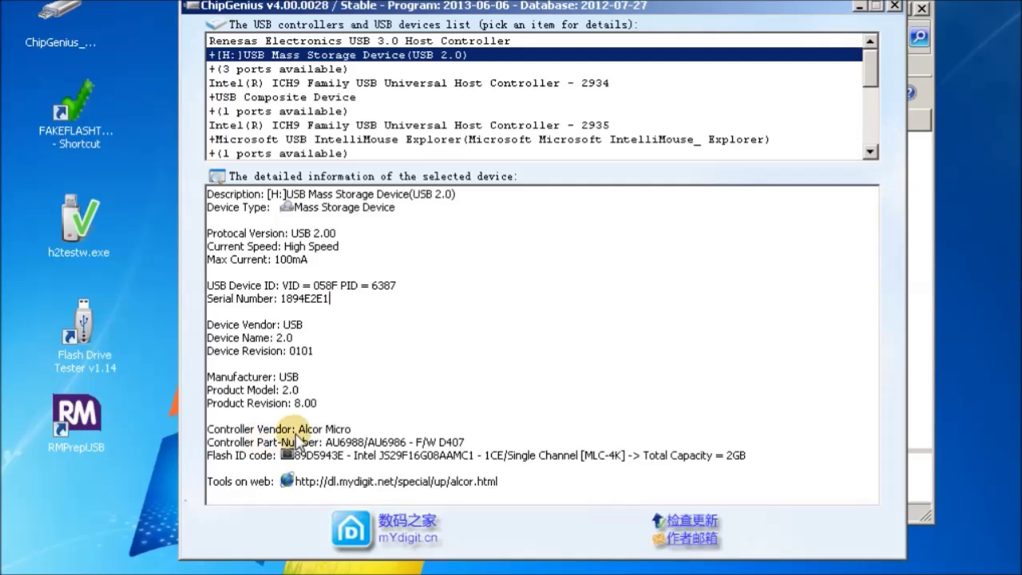
left_click_drag(298, 435, 352, 443)
left_click(343, 431)
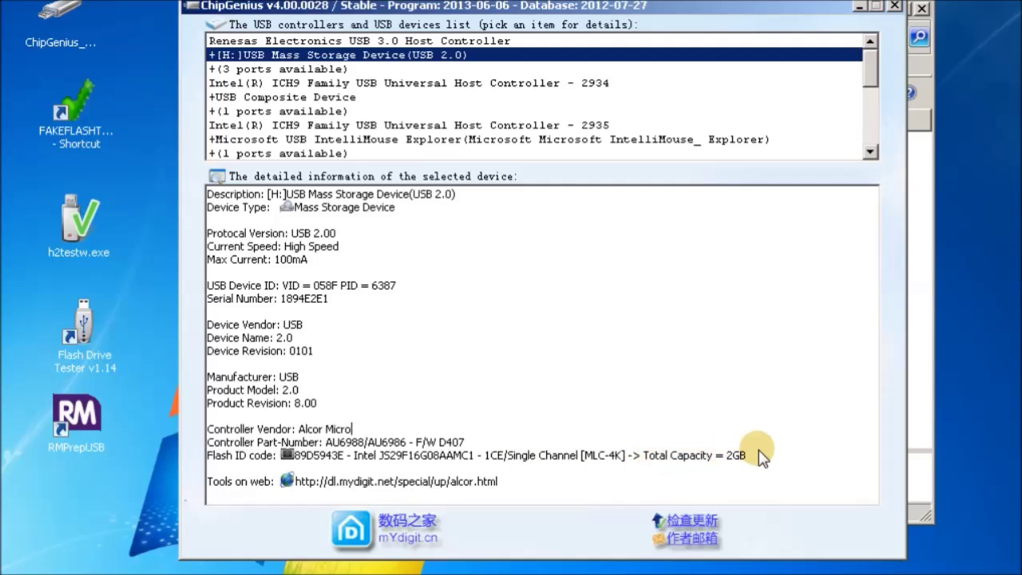
left_click_drag(758, 460, 727, 461)
key("alt+F4")
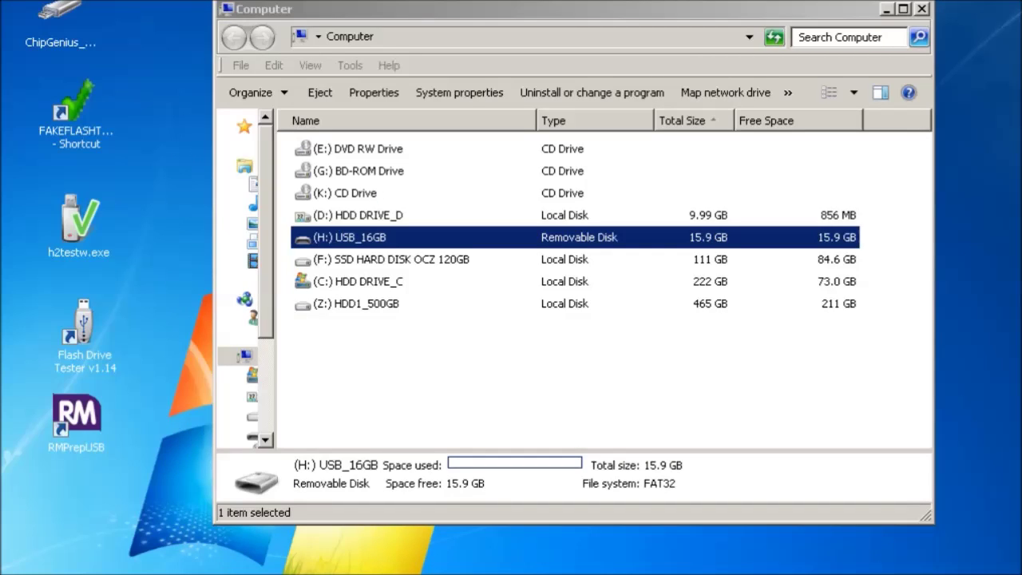
Run h2testw.exe from the desktop, allowing the unverified publisher, and switch its language to English.
double_click(92, 217)
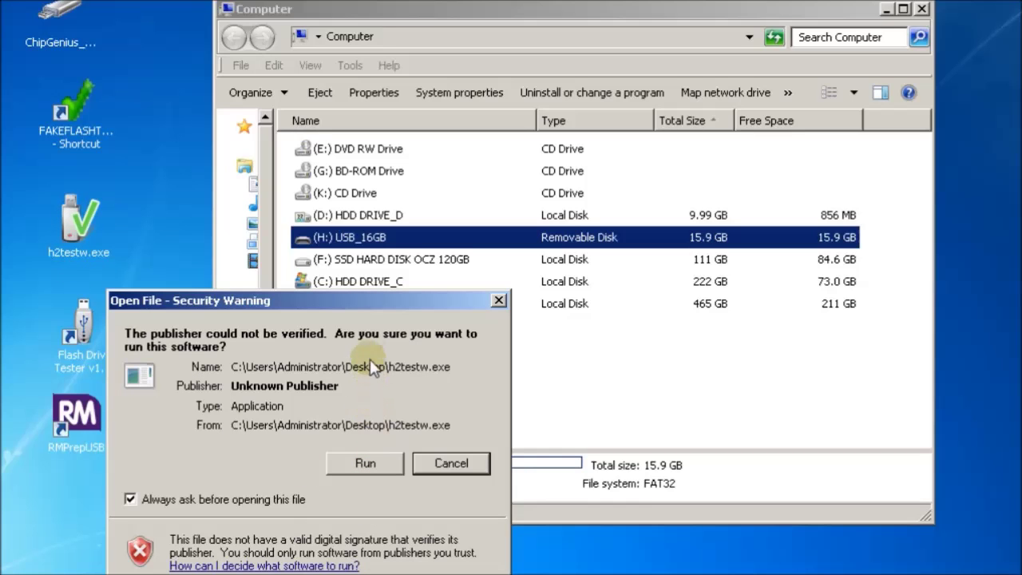
left_click_drag(371, 307, 491, 146)
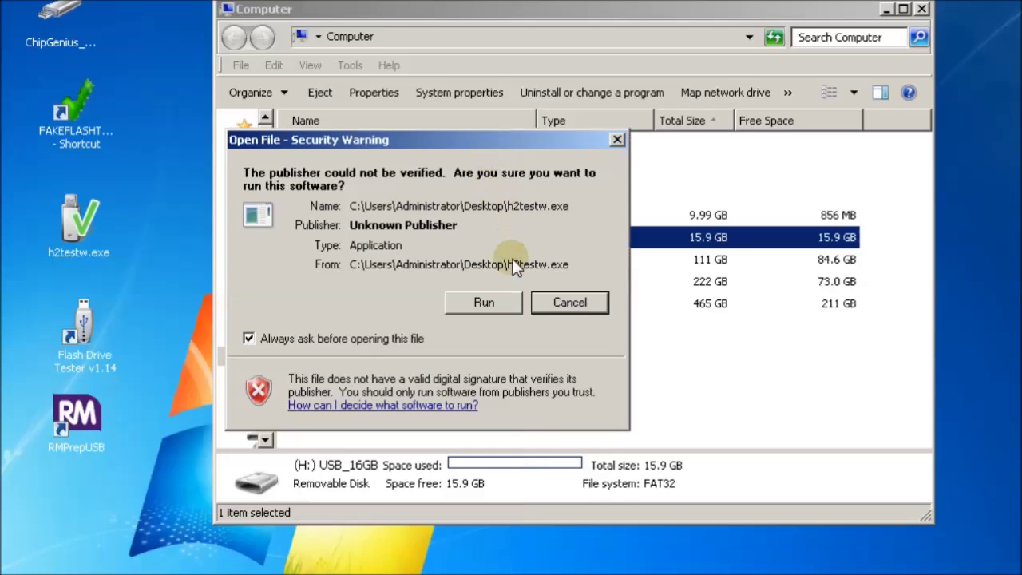
left_click(494, 305)
left_click_drag(414, 319, 604, 194)
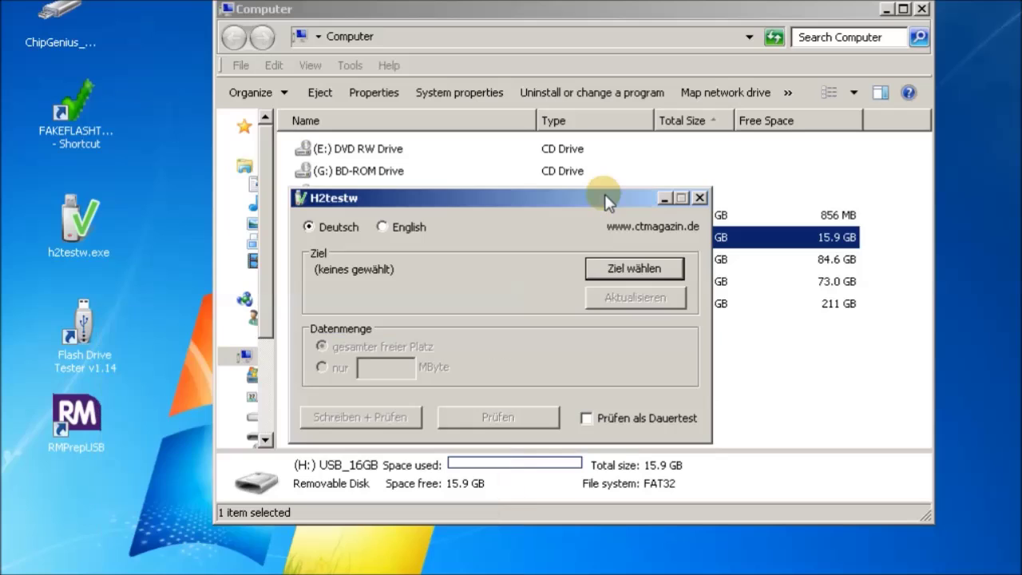
left_click(384, 226)
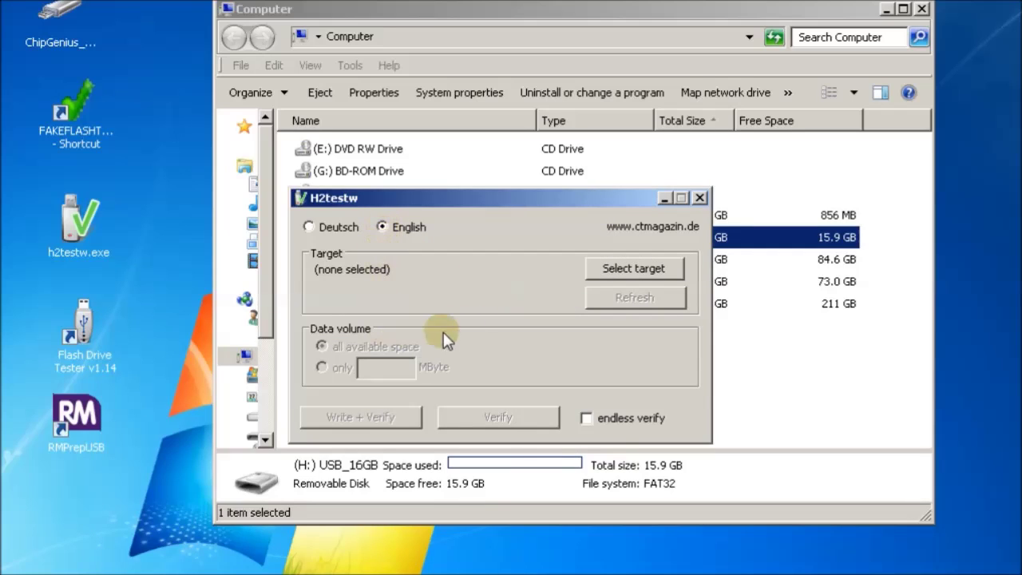
Set the H2testw test target to USB_16GB (H:) and reposition the window to uncover the drive list.
left_click(665, 266)
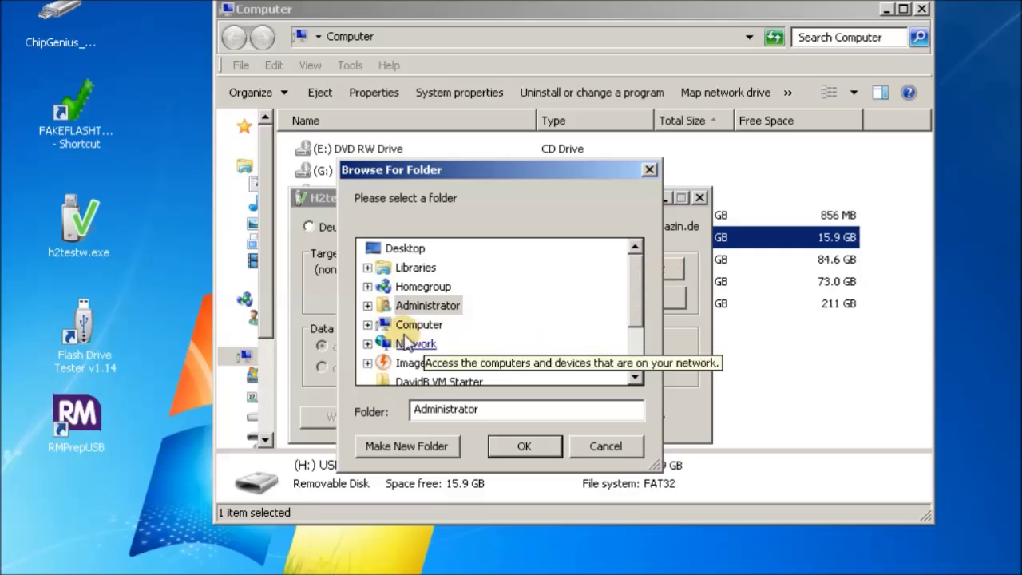
left_click(367, 324)
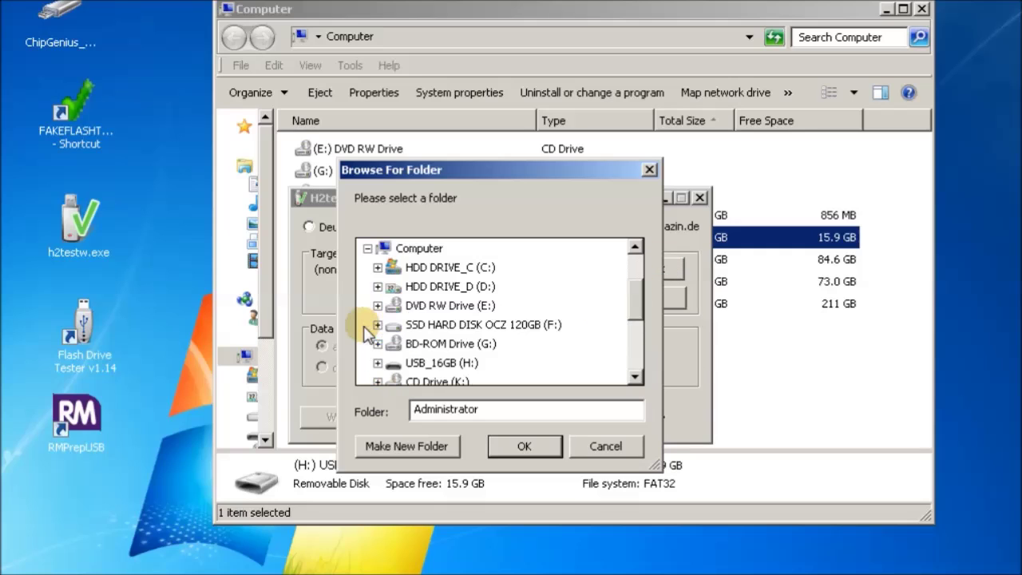
left_click(416, 363)
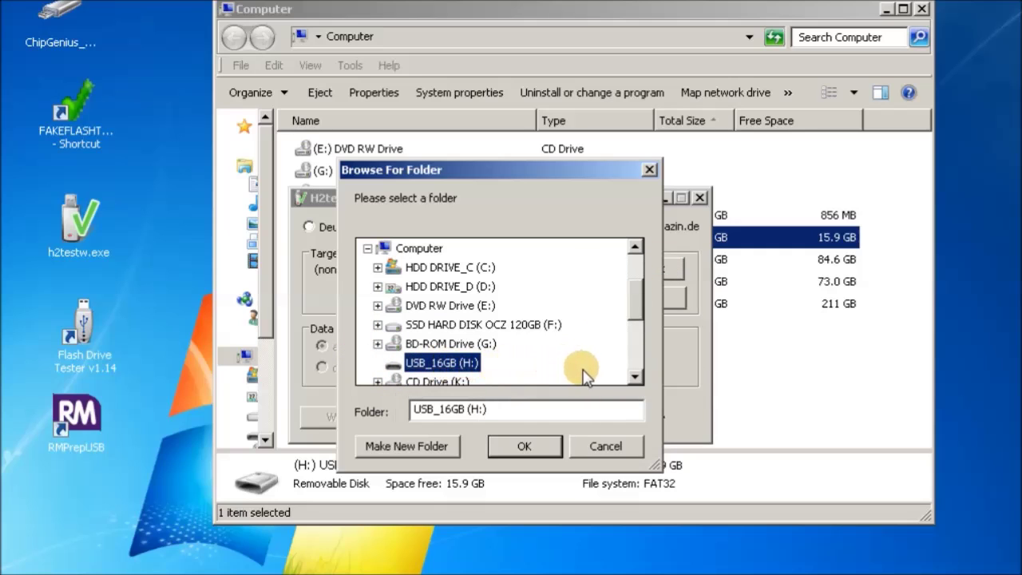
left_click(524, 447)
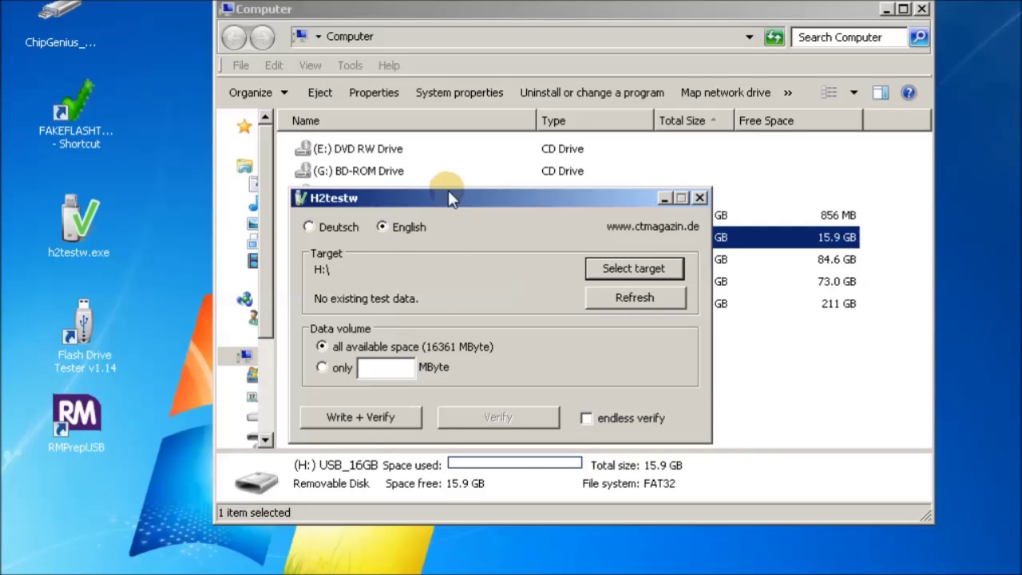
left_click_drag(449, 192, 623, 261)
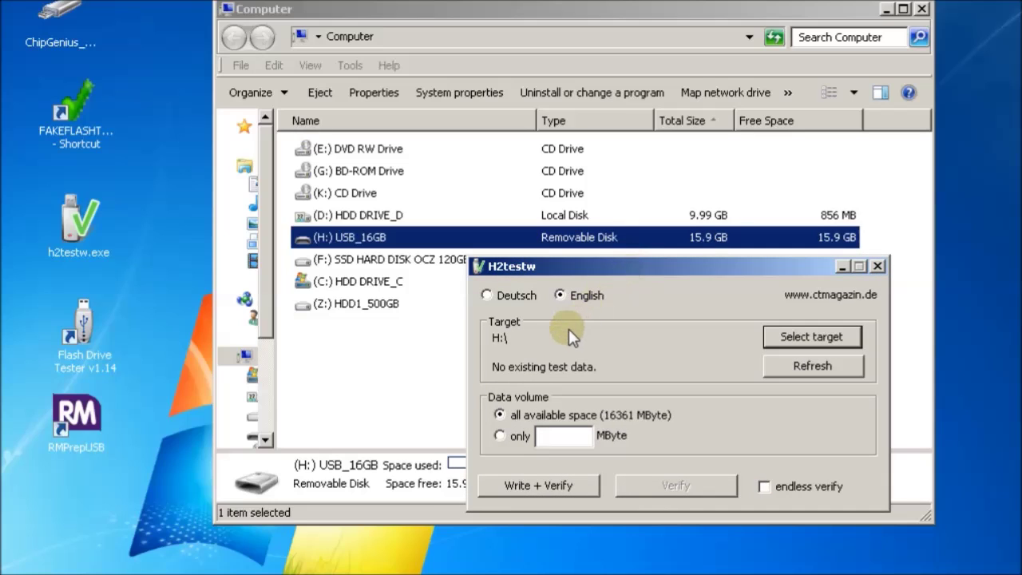
left_click(584, 301)
left_click_drag(597, 273, 586, 223)
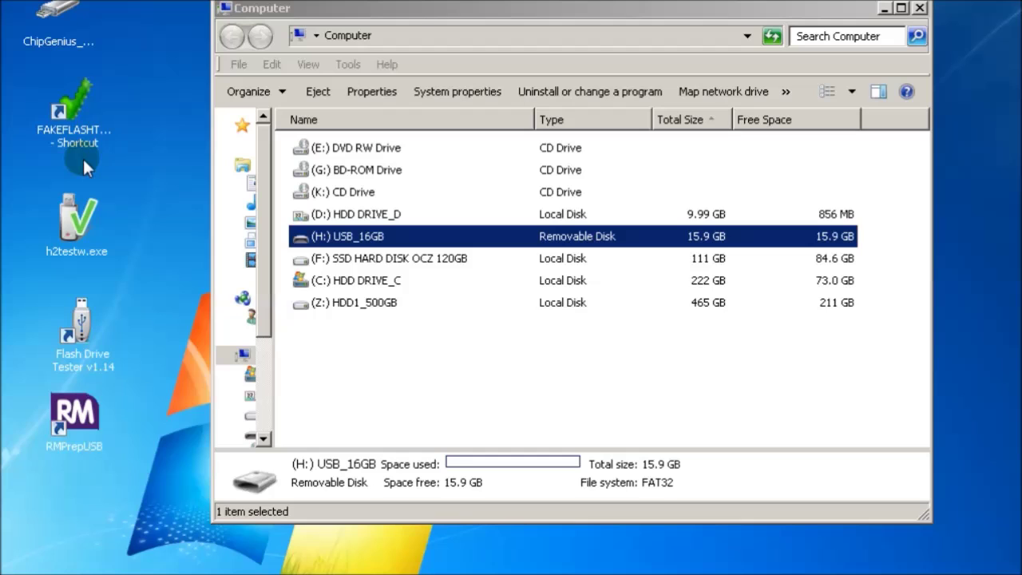
Launch FakeFlashTest from its desktop shortcut and dismiss the introductory information about its tests.
left_click(80, 115)
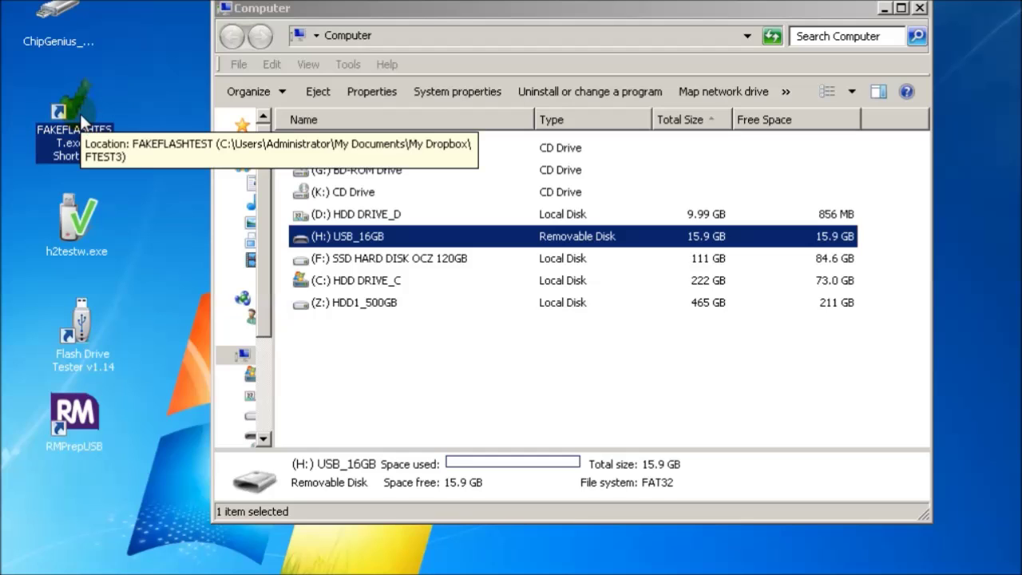
double_click(97, 144)
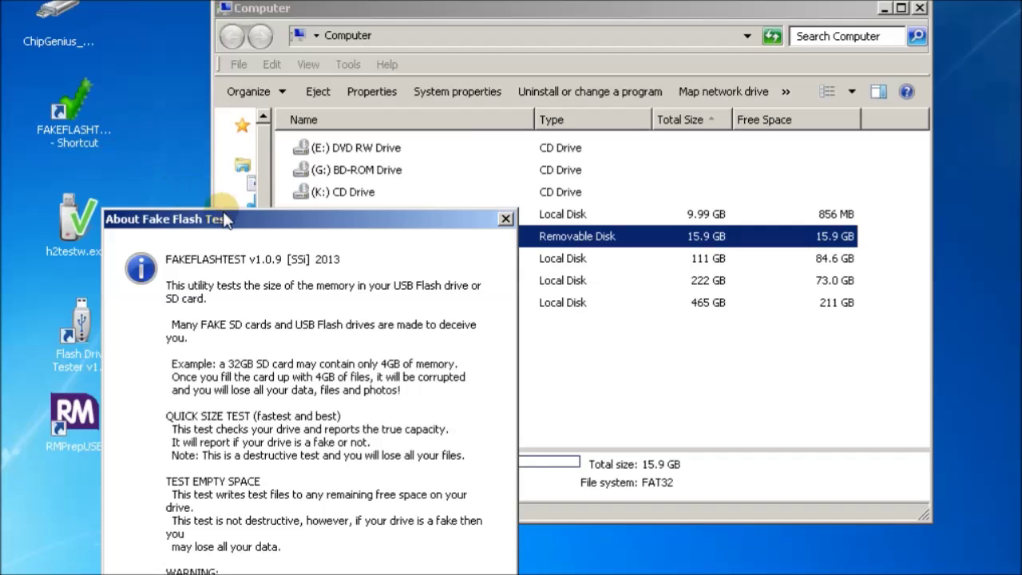
left_click_drag(228, 218, 444, 7)
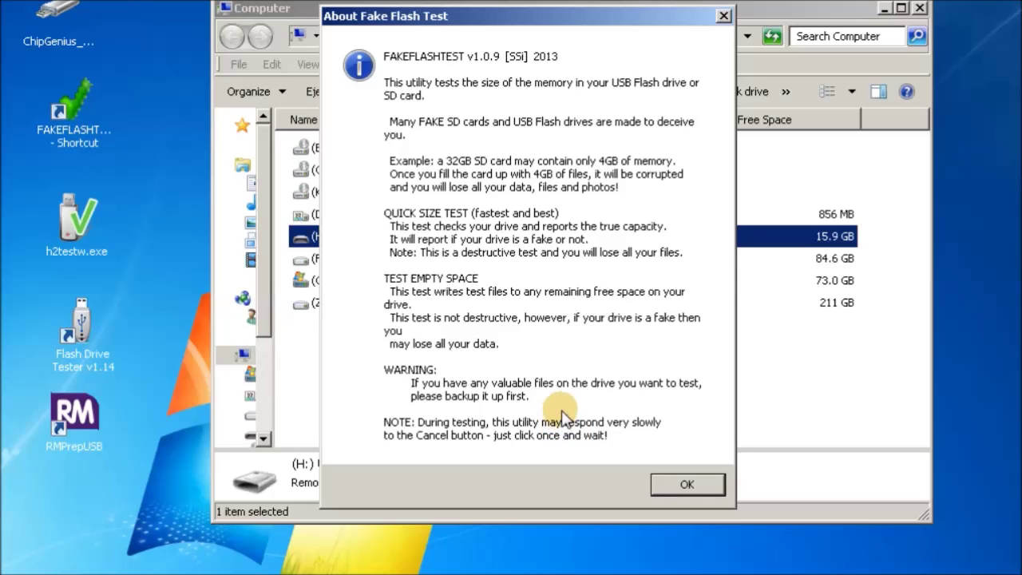
left_click(685, 485)
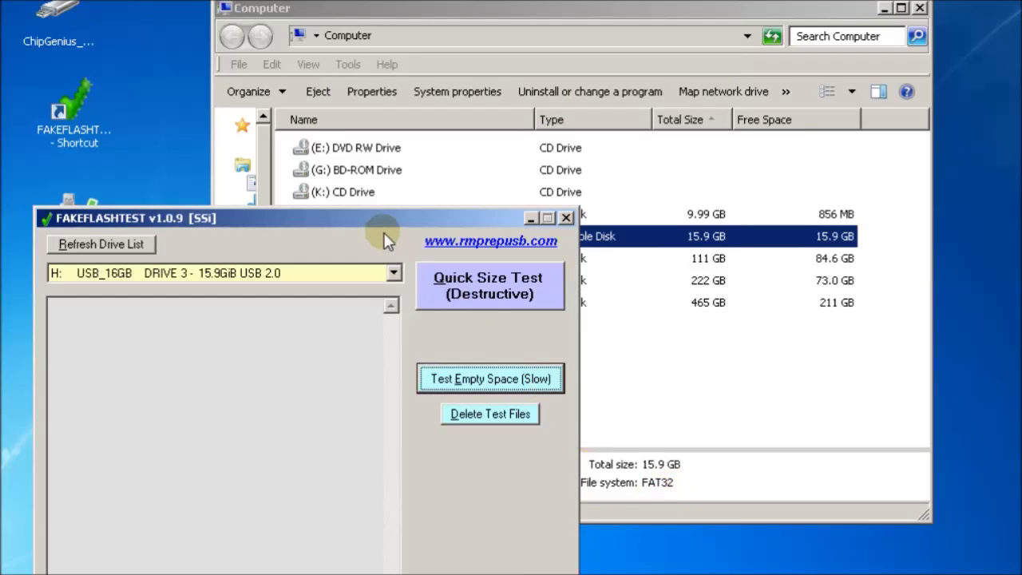
left_click_drag(383, 227, 615, 50)
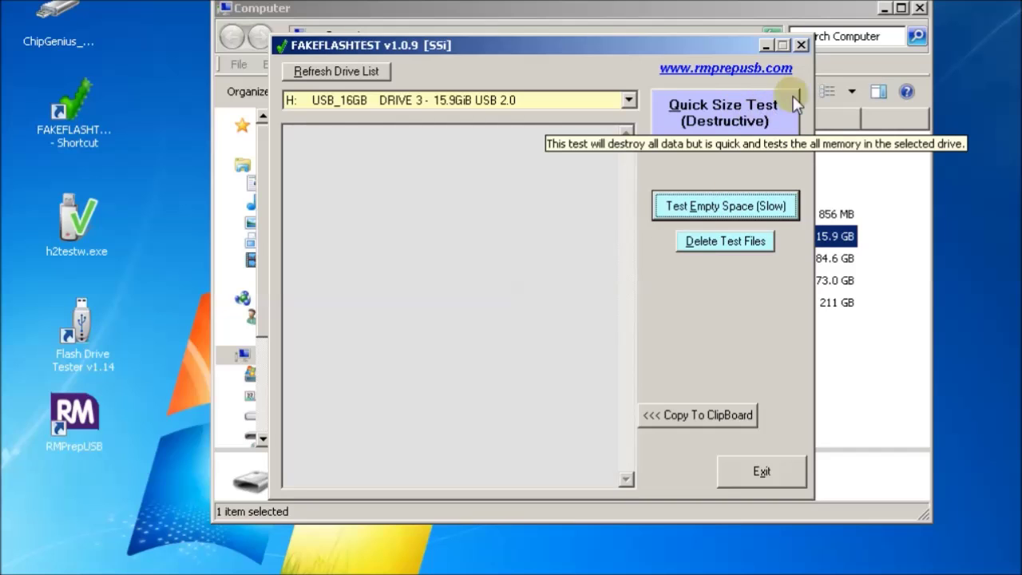
Run the destructive Quick Size Test on the USB_16GB drive (DRIVE 3), accepting the erasure of all its volumes.
left_click(736, 121)
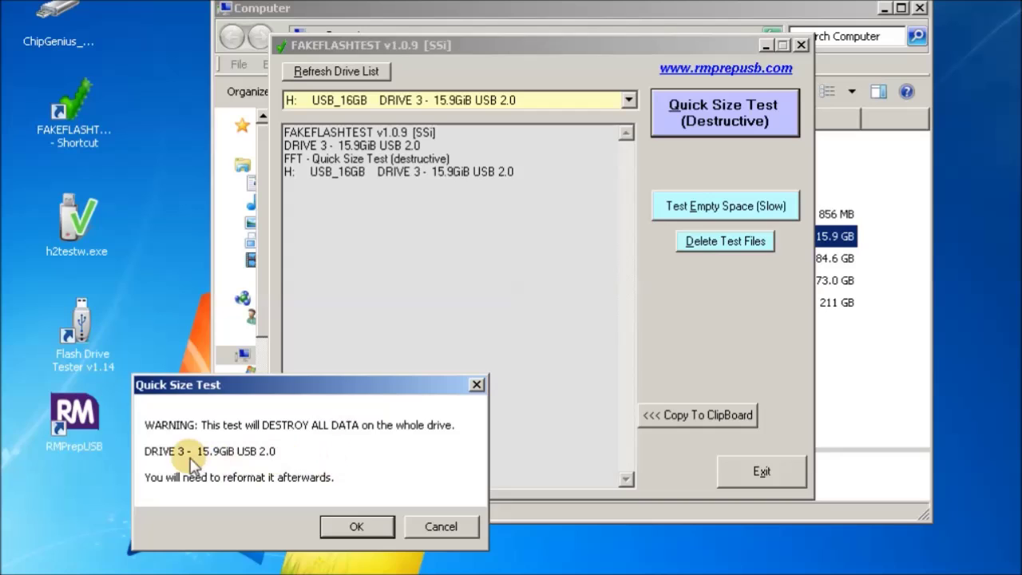
left_click(364, 532)
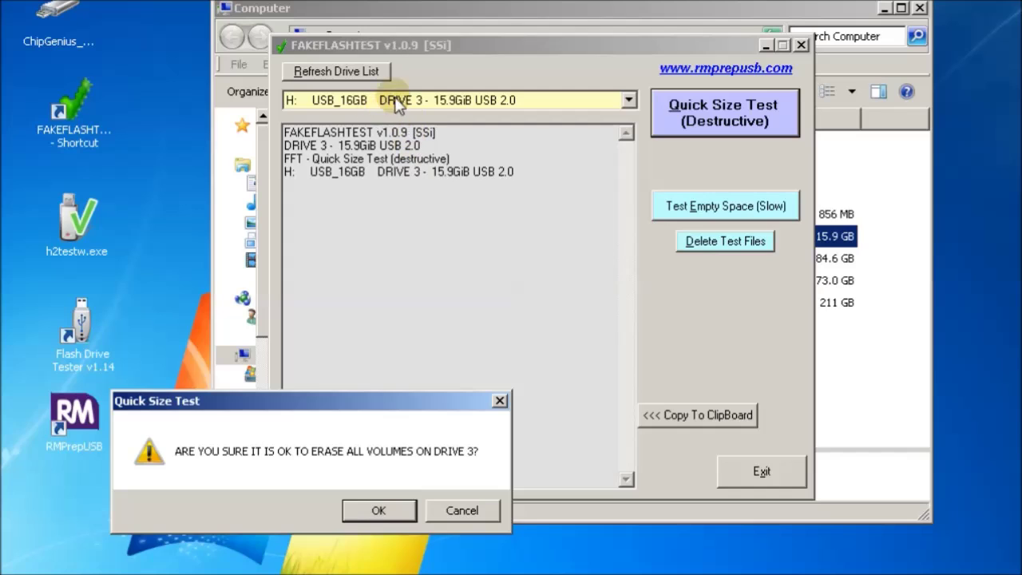
left_click(397, 513)
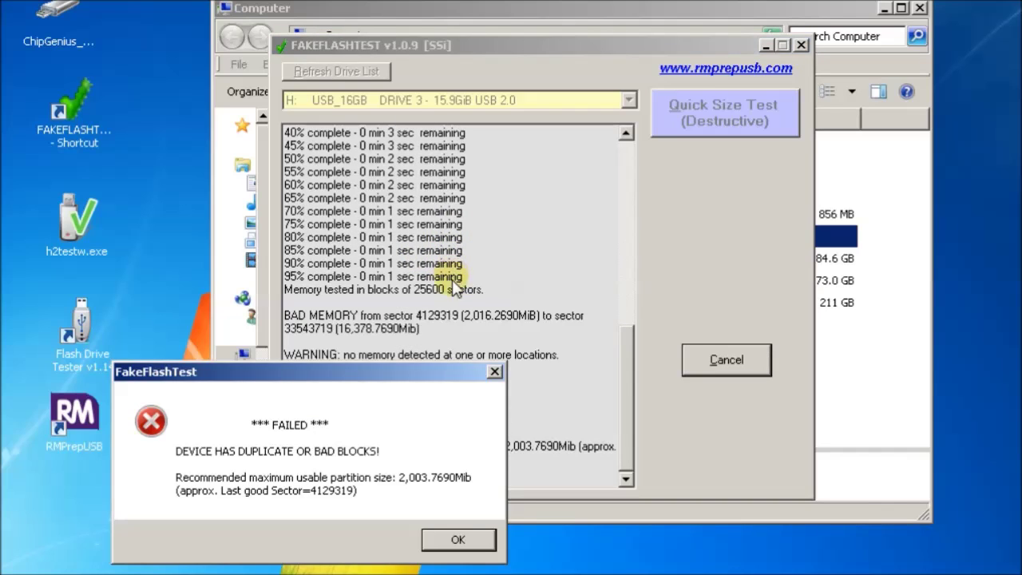
Dismiss the size test's result and reconnect messages and copy the test report to the clipboard.
left_click_drag(402, 372, 550, 269)
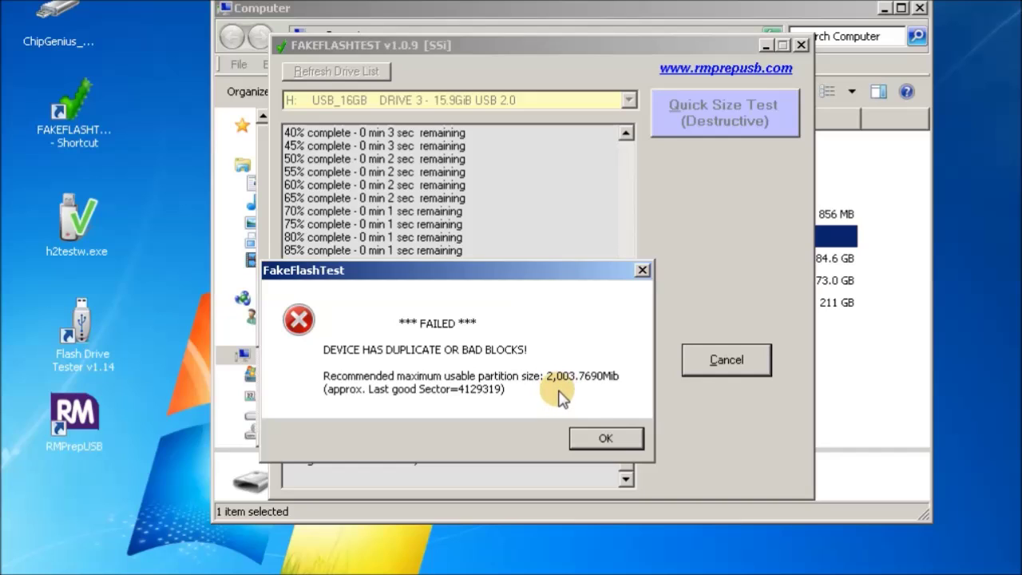
left_click(608, 438)
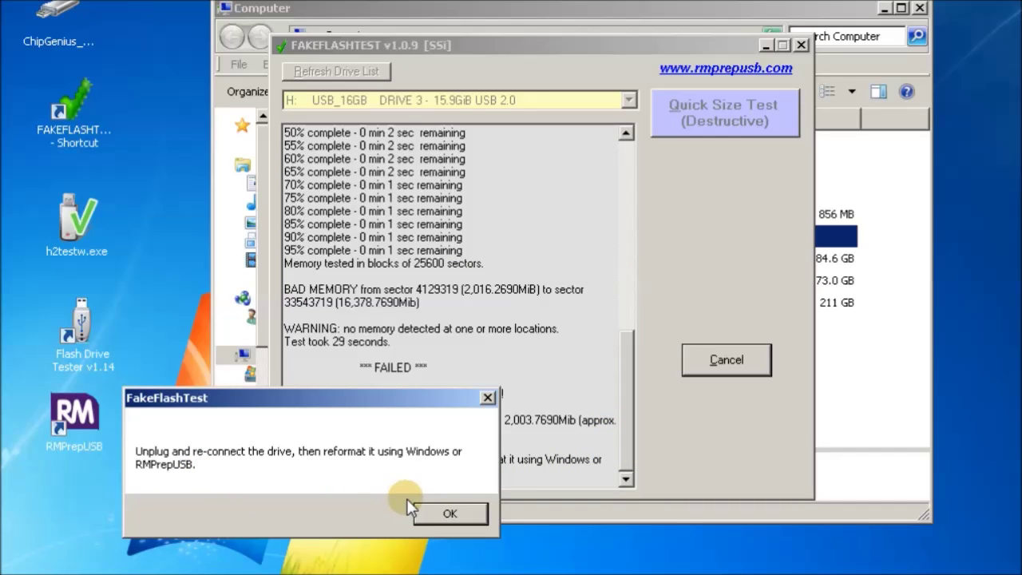
left_click(449, 515)
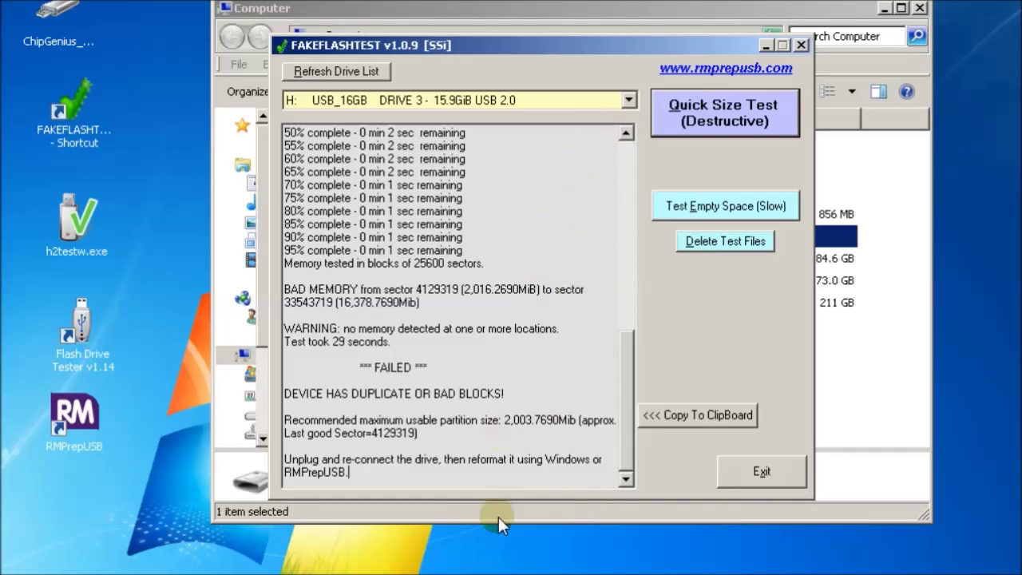
left_click(705, 415)
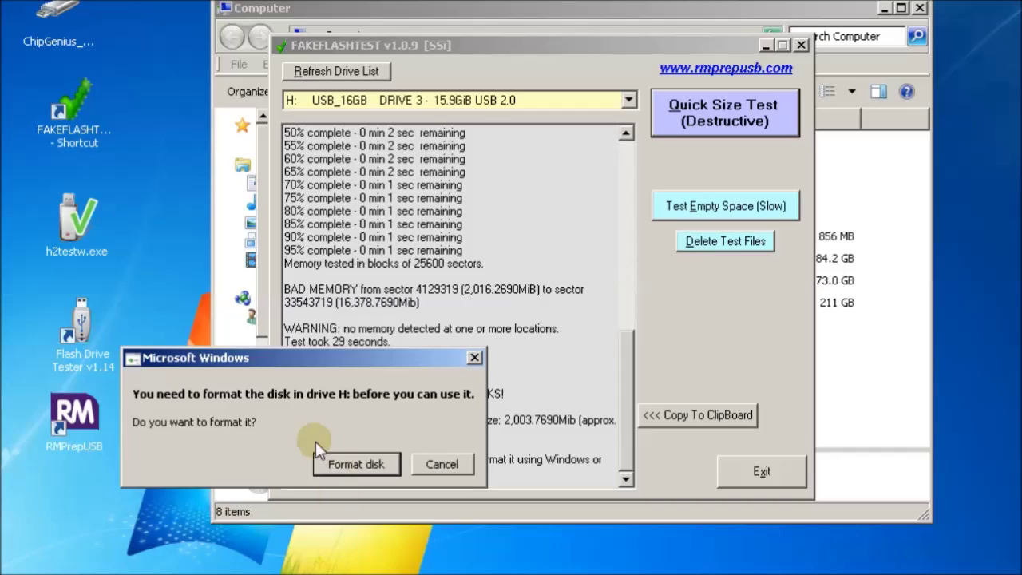
Quick-format drive H: as FAT32 with 16 kilobytes allocation units and the volume label USB16GB, and return to the Computer window's drive list.
left_click(357, 465)
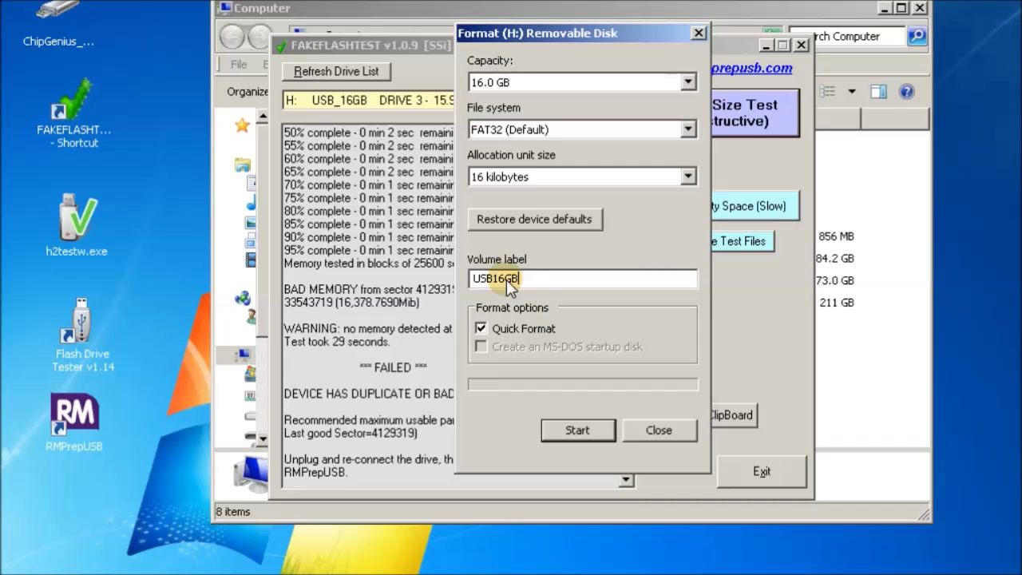
left_click(573, 428)
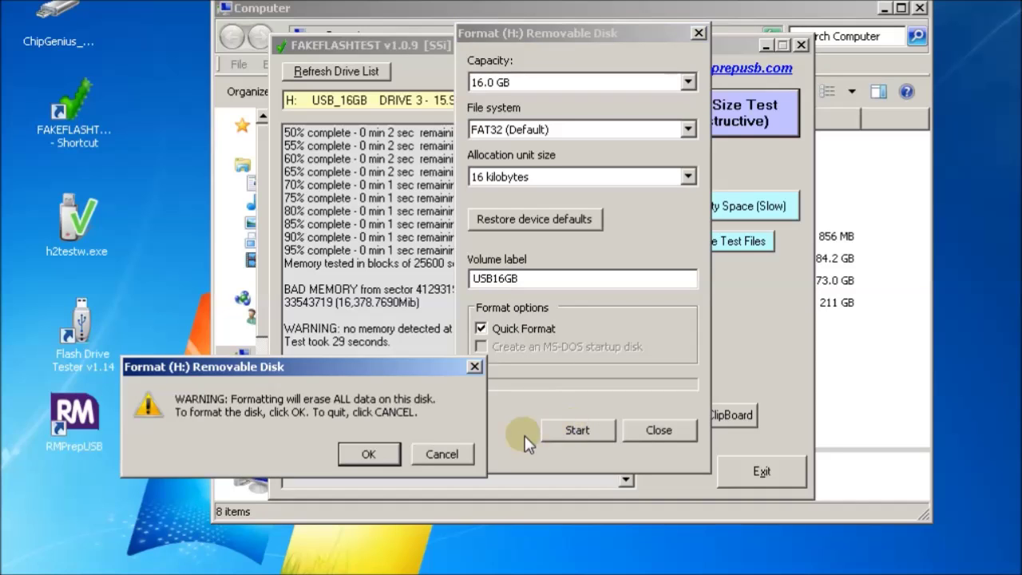
left_click(384, 453)
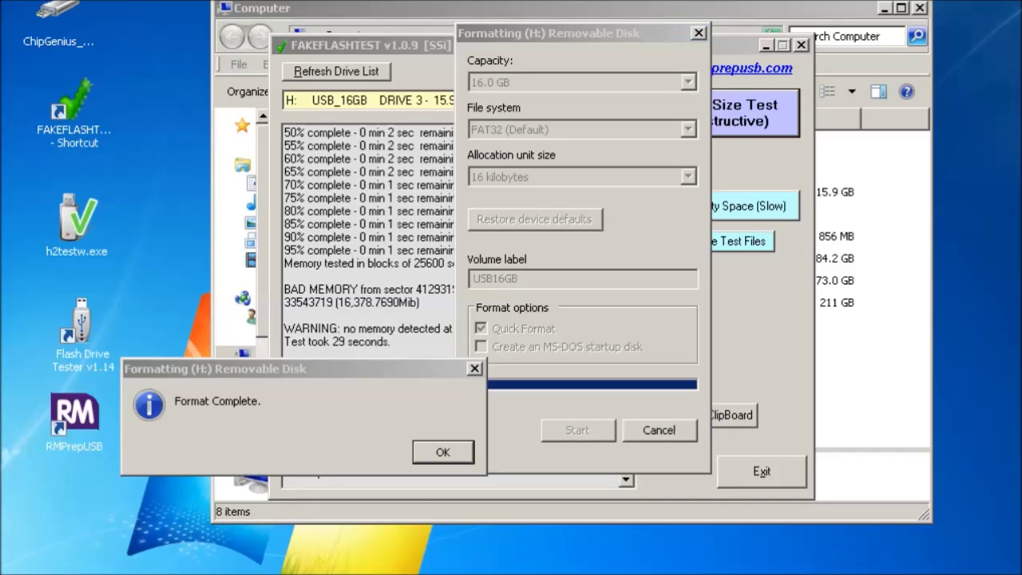
left_click_drag(304, 375, 515, 279)
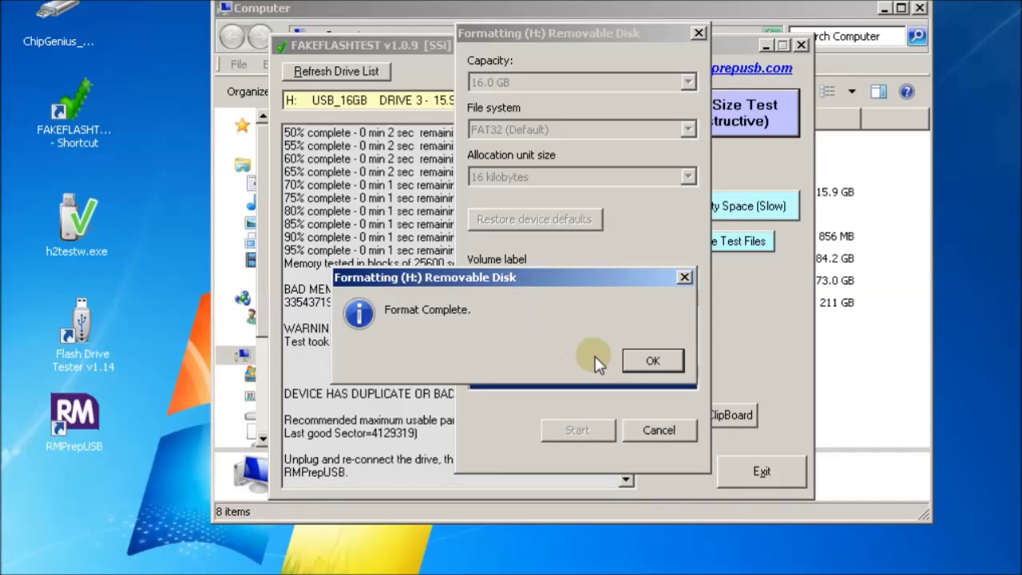
left_click(651, 360)
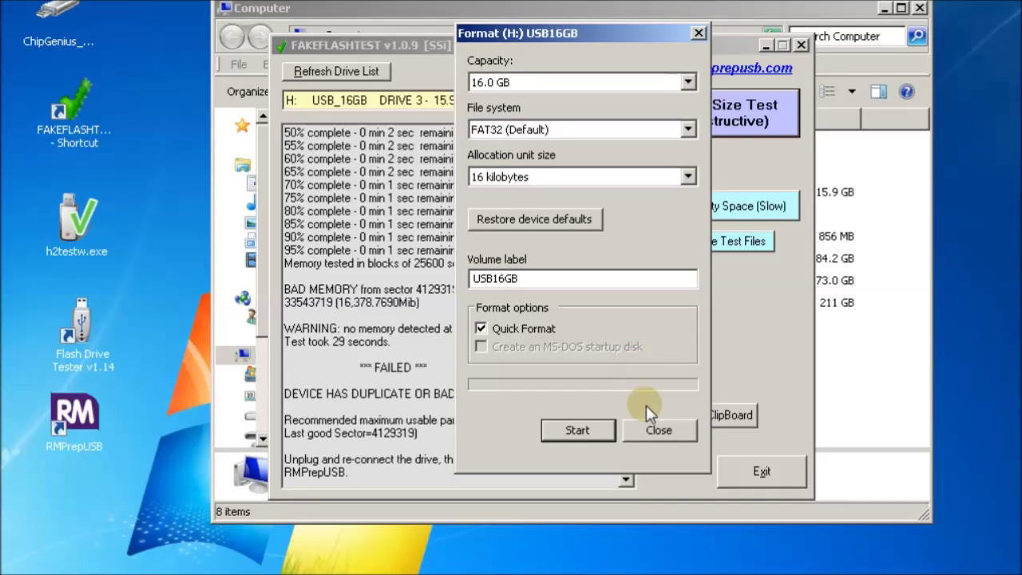
left_click(659, 429)
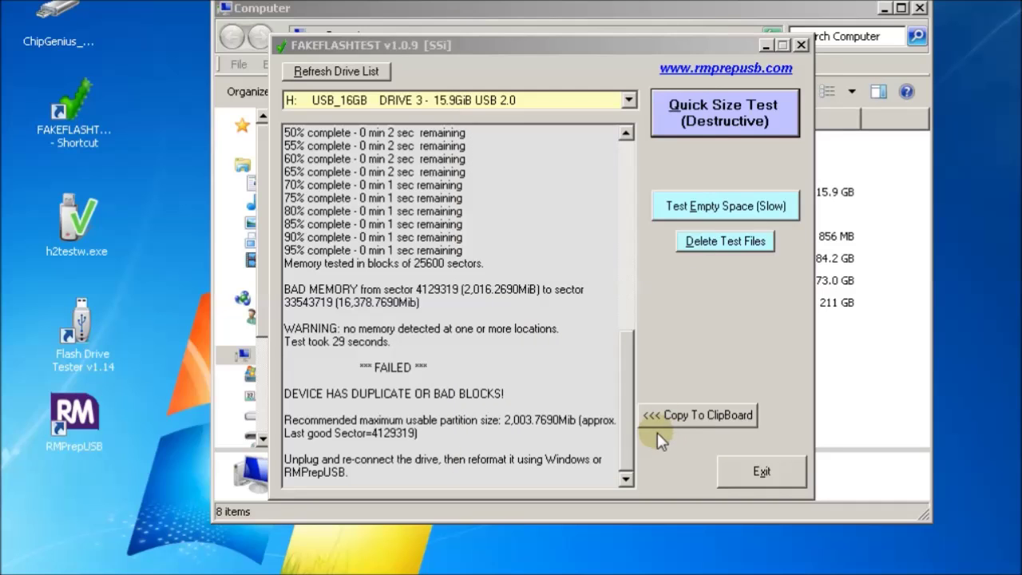
left_click(859, 367)
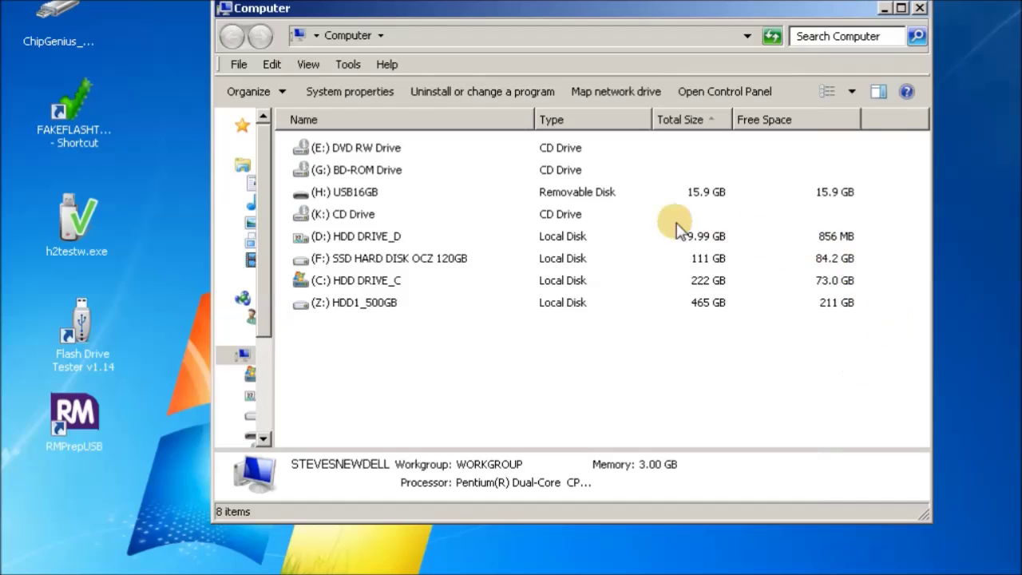
Open RMPrepUSB and prepare DRIVE 3 as FAT32 with the WinPE/Win7 bootloader, maximum partition size and volume label USB16GB.
left_click(920, 8)
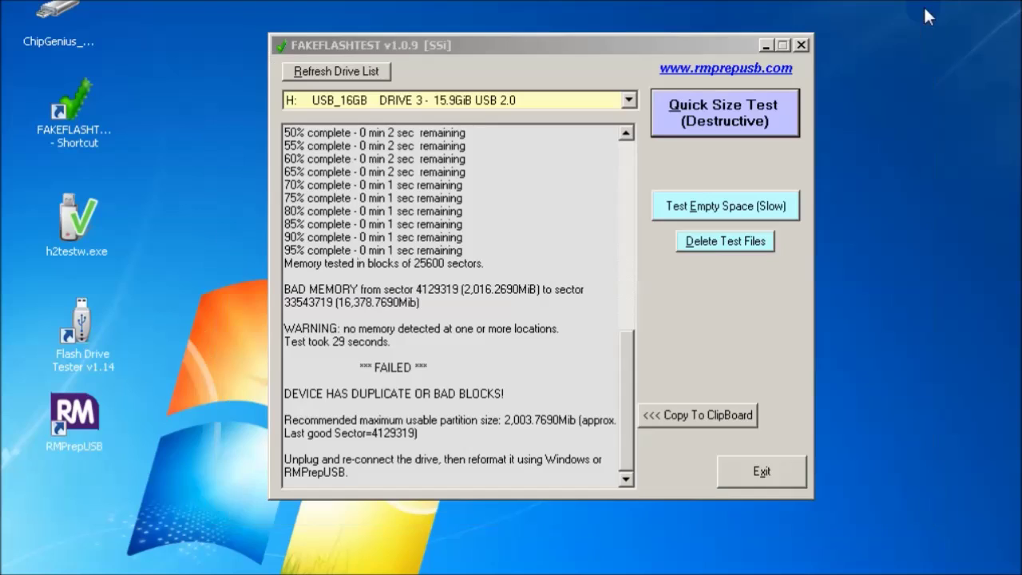
double_click(88, 422)
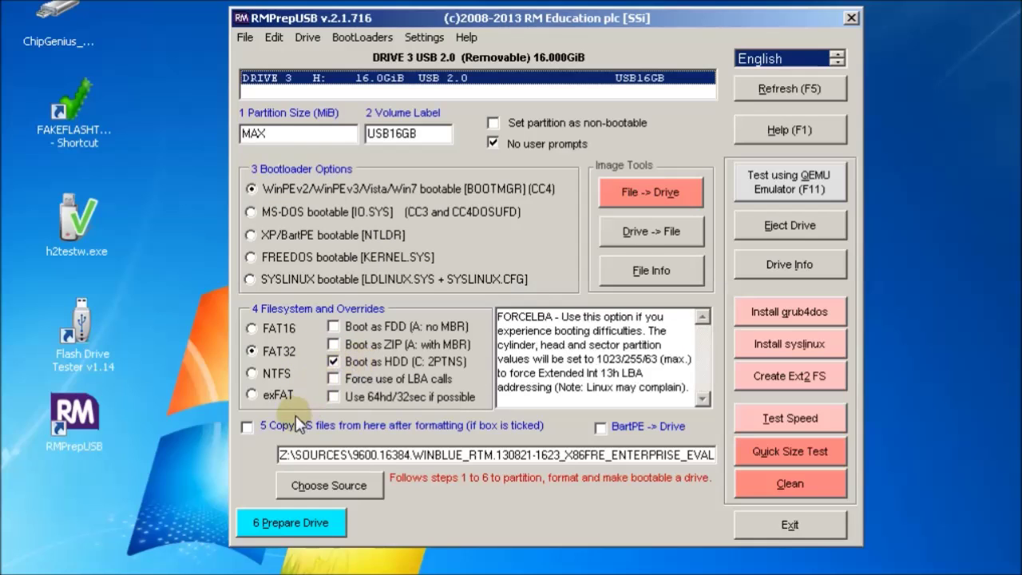
left_click(276, 524)
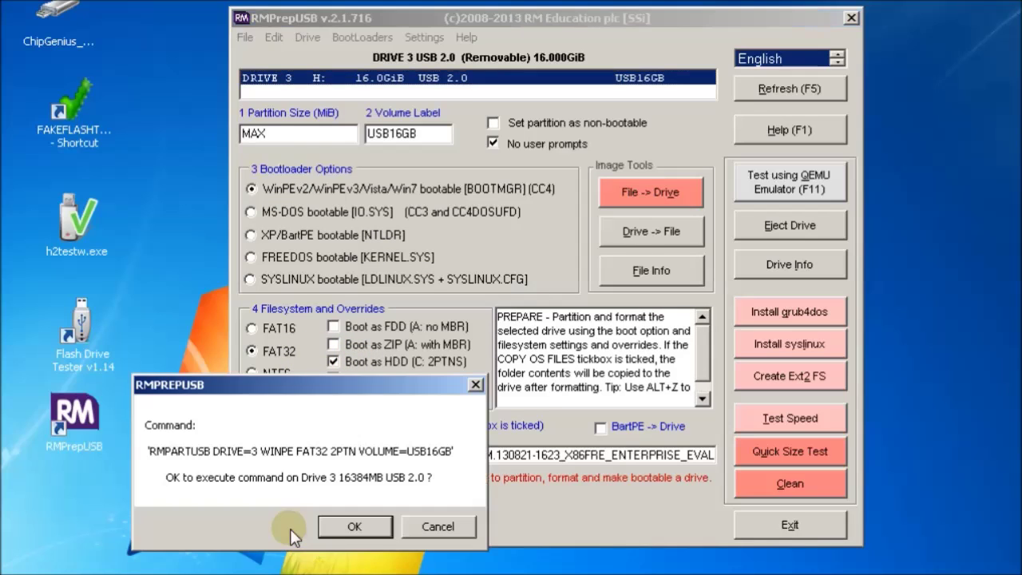
left_click(335, 528)
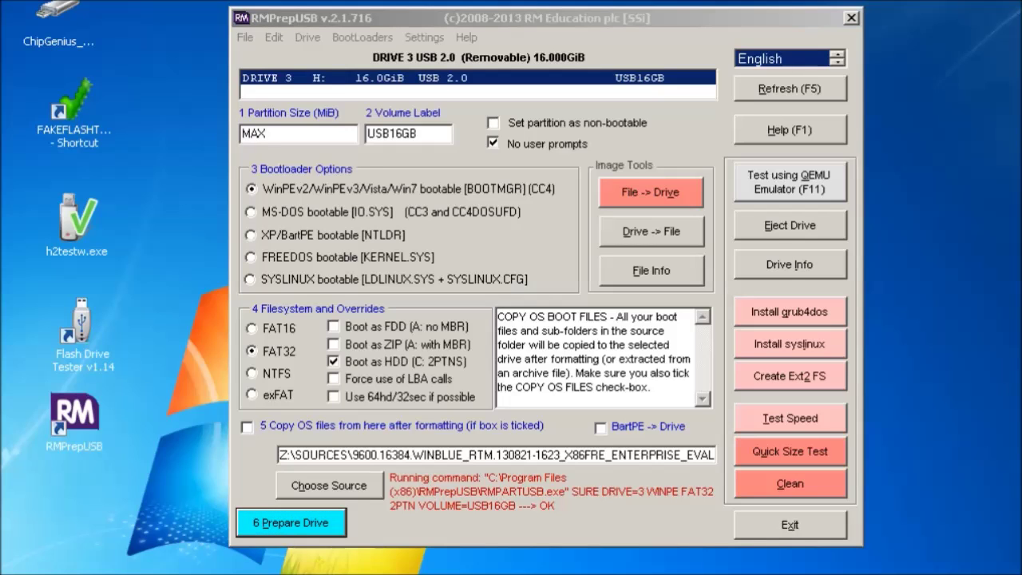
Try to prepare DRIVE 3 again with the NTFS filesystem, accepting the command prompt.
left_click(272, 370)
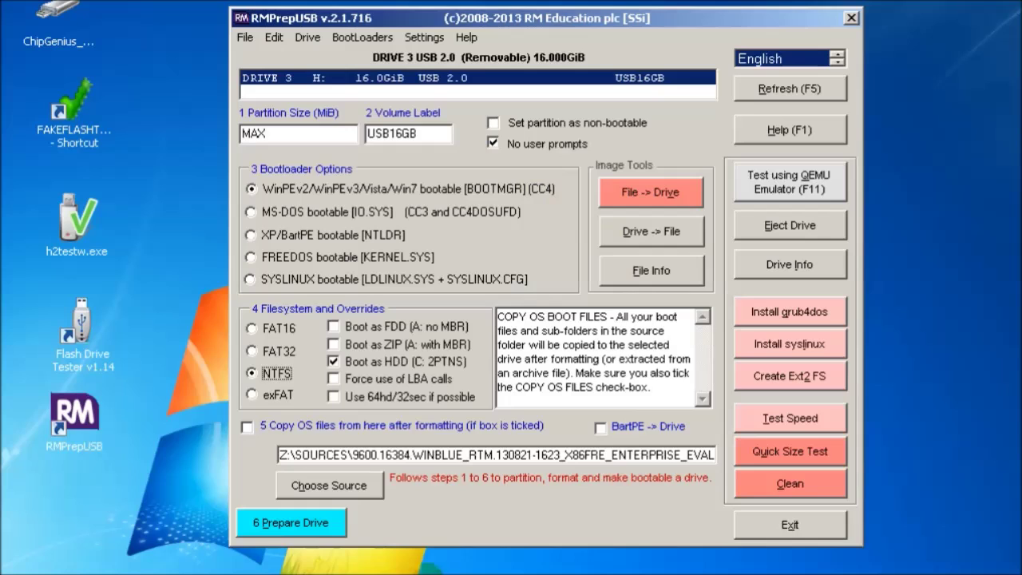
left_click(325, 533)
left_click(331, 528)
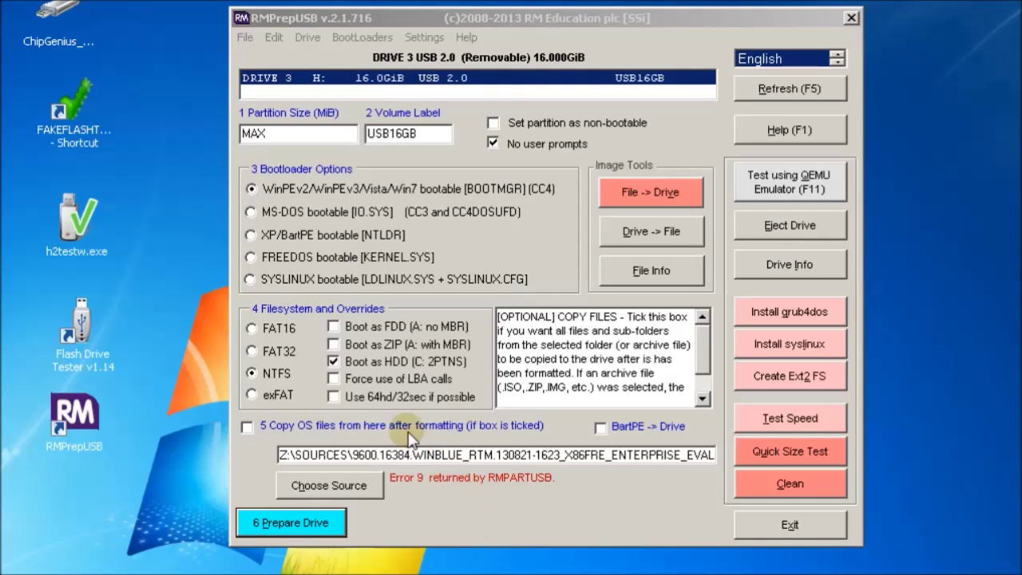
Switch the filesystem back to FAT32 and prepare DRIVE 3 again.
left_click(279, 351)
left_click(292, 523)
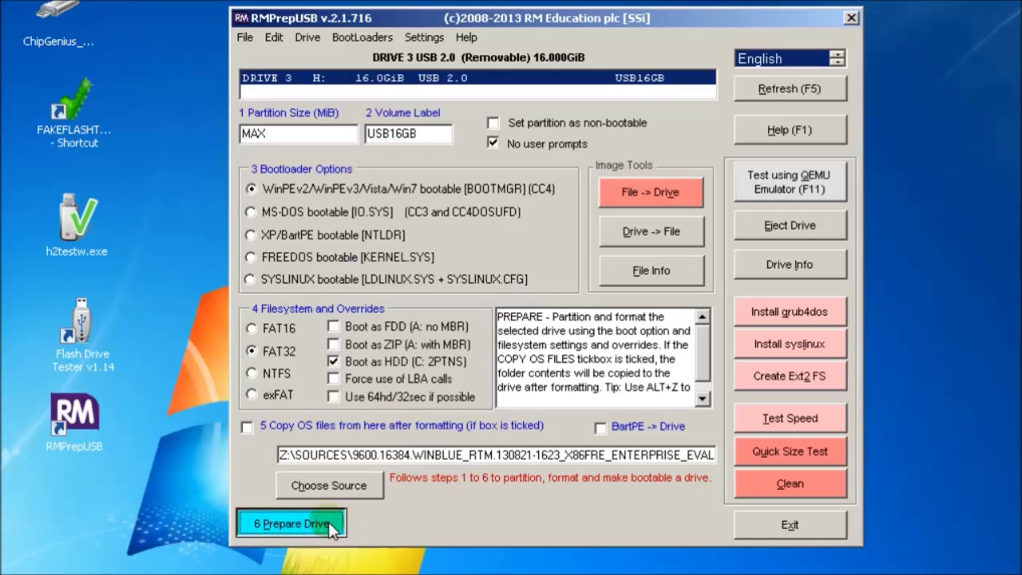
left_click(303, 525)
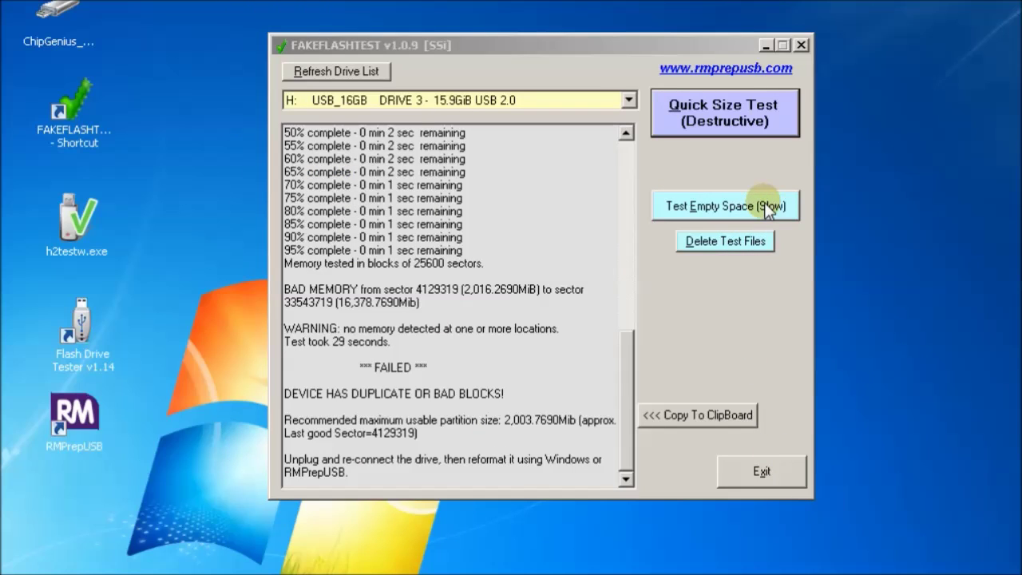
Run FakeFlashTest's slow Test Empty Space on drive H:, allowing it to be filled with test files, and dismiss the result message.
left_click(764, 202)
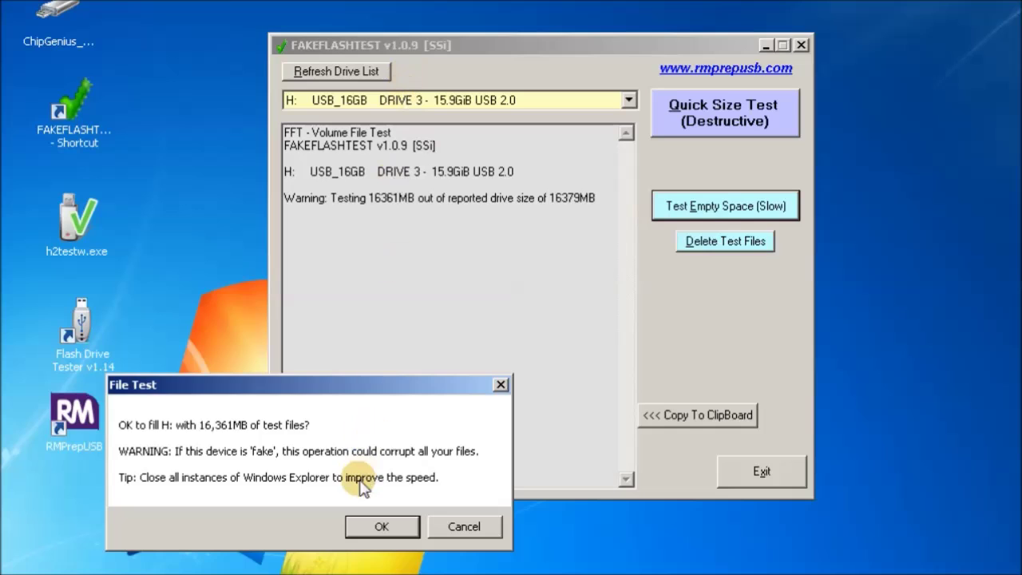
left_click(372, 527)
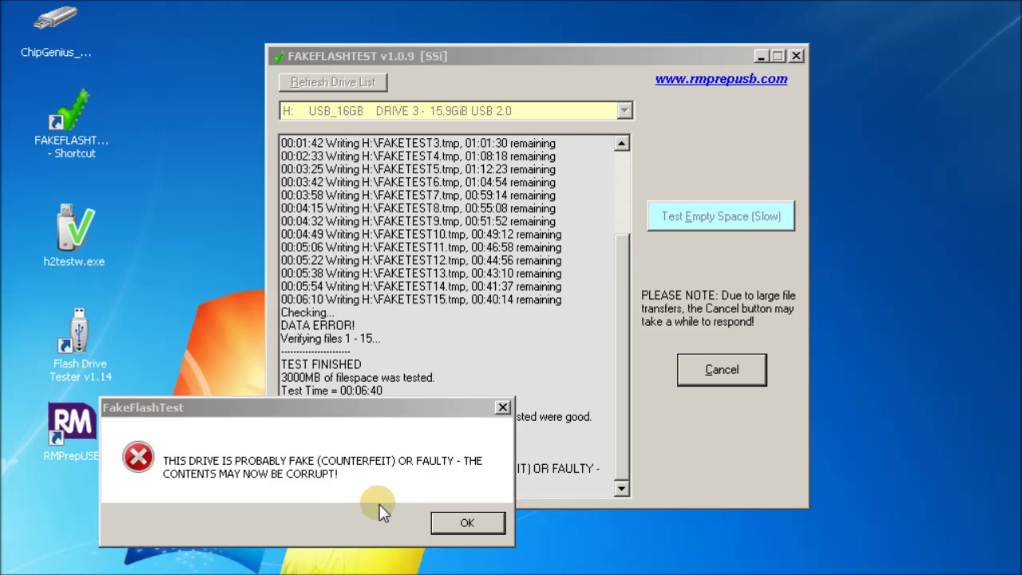
left_click(440, 524)
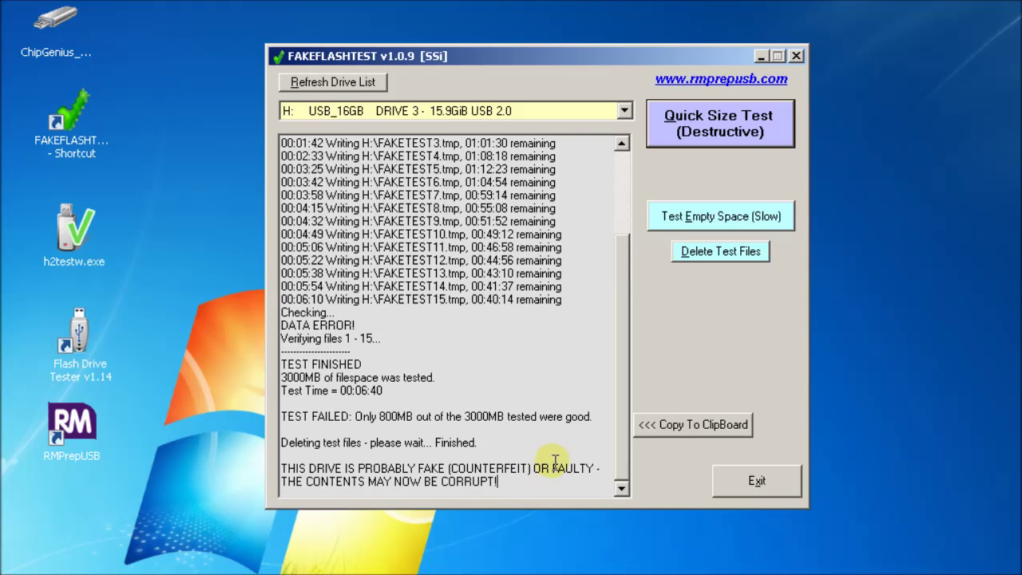
Review the empty-space test log and exit FakeFlashTest, dismissing its closing message.
left_click_drag(621, 382, 605, 400)
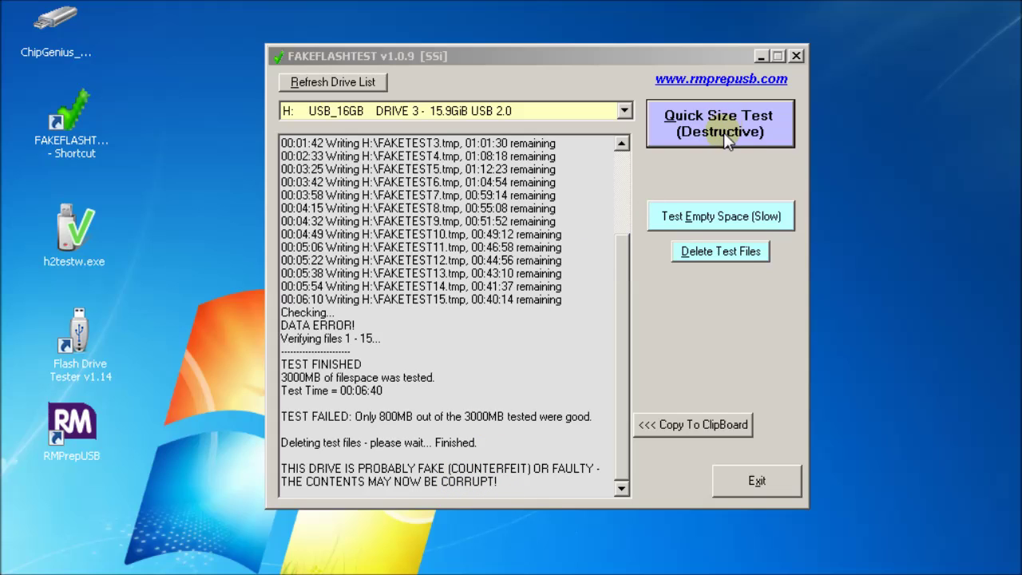
left_click(750, 478)
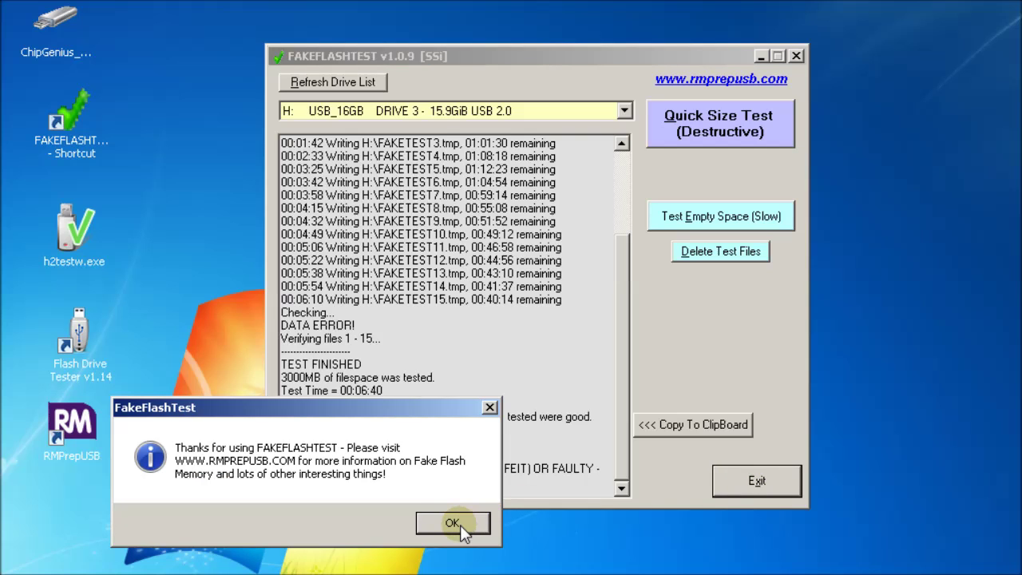
left_click(452, 523)
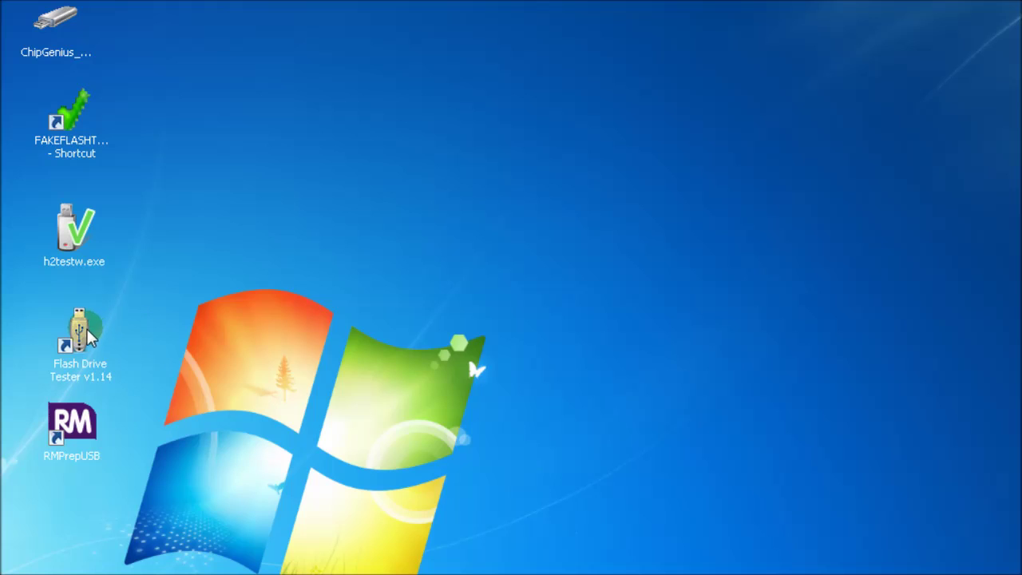
Launch Flash Drive Tester v1.14, move its window fully into view and select drive H: as the drive to test.
double_click(86, 336)
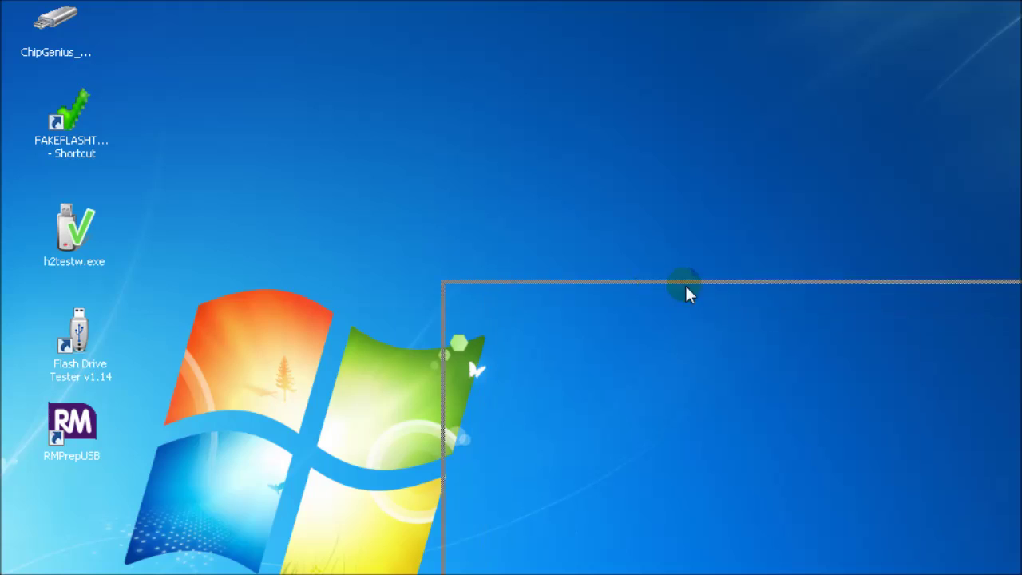
left_click_drag(683, 286, 373, 12)
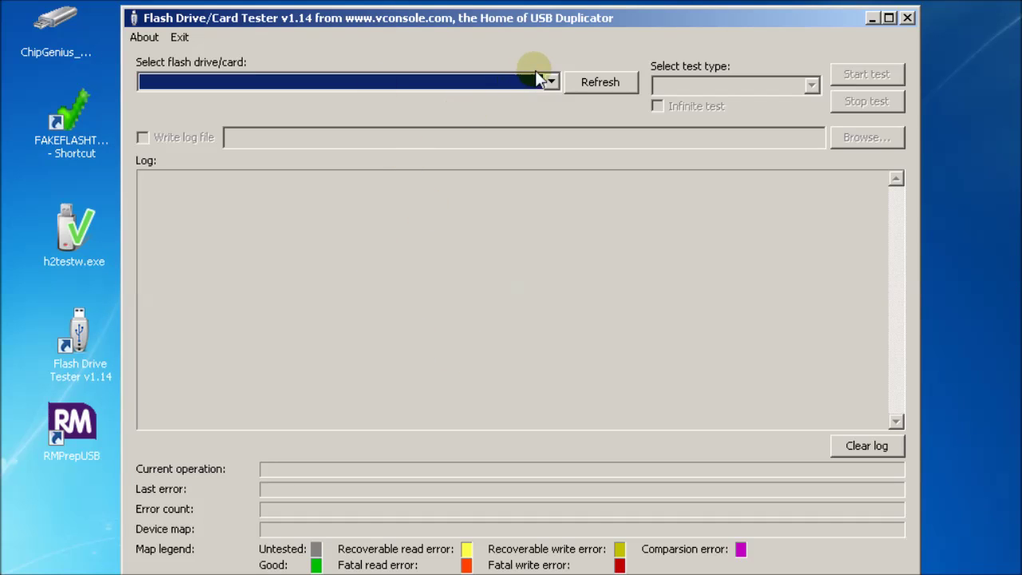
left_click(552, 82)
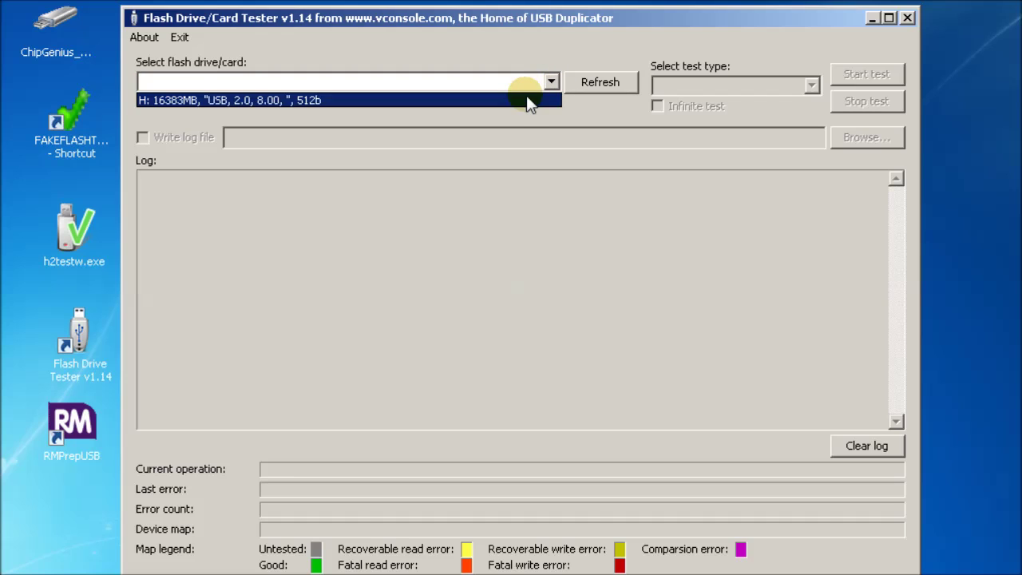
left_click(526, 96)
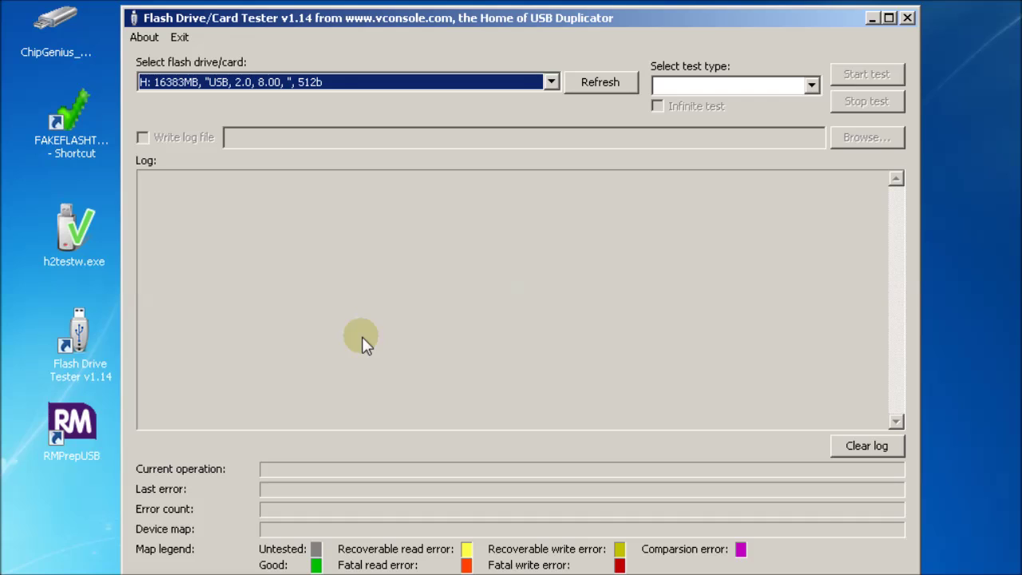
Choose the Write, read and compare test type and close Flash Drive Tester without starting the test.
left_click(810, 85)
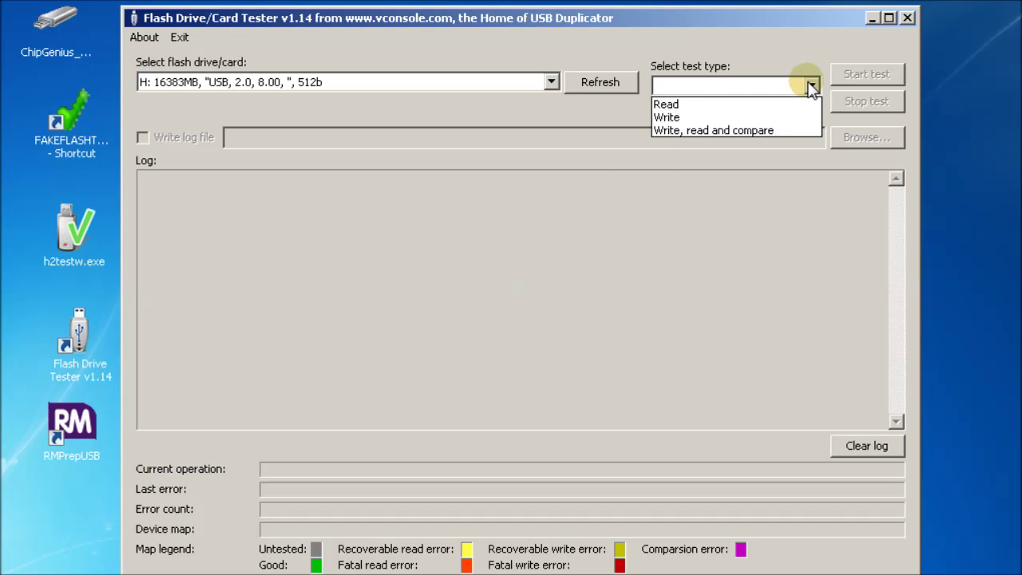
left_click(773, 130)
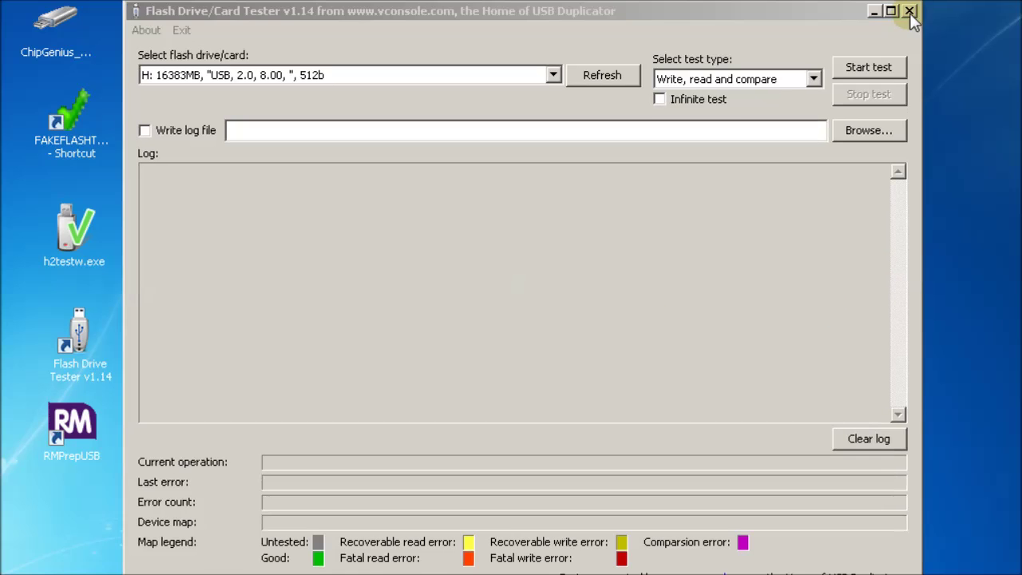
left_click(907, 18)
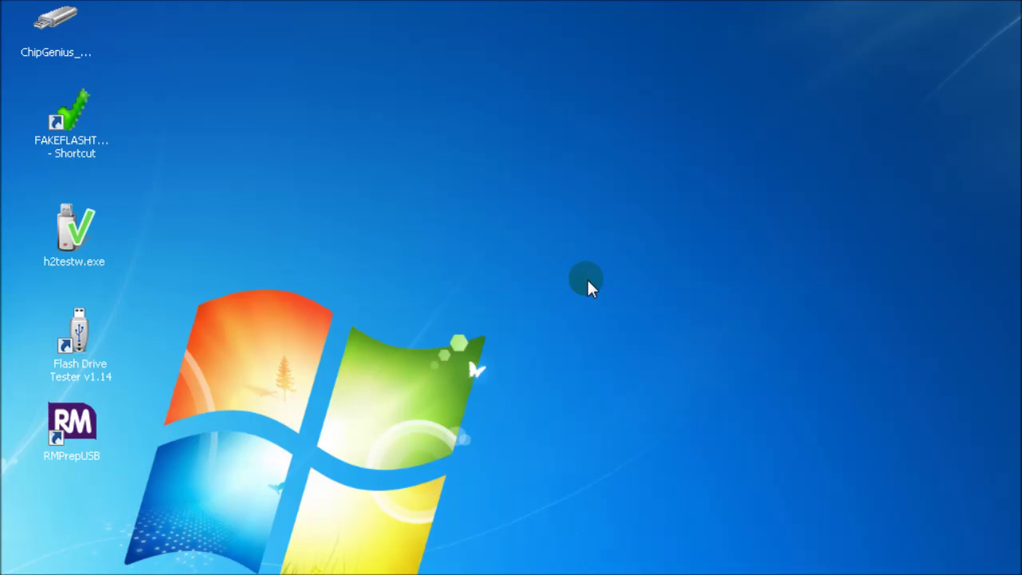